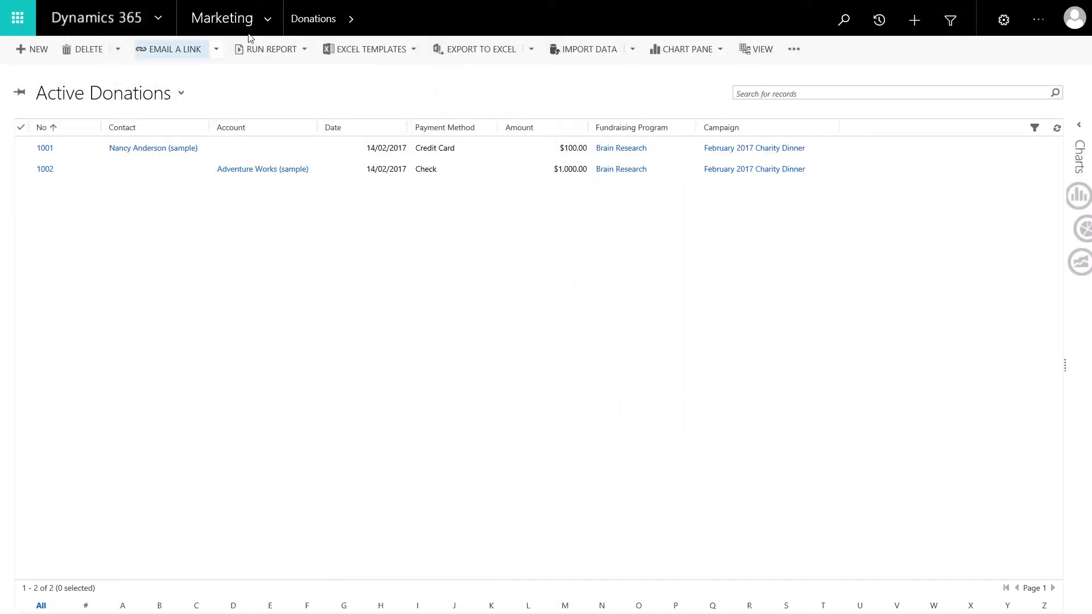
# Step: Go to the document templates list in the Settings area
pyautogui.click(274, 25)
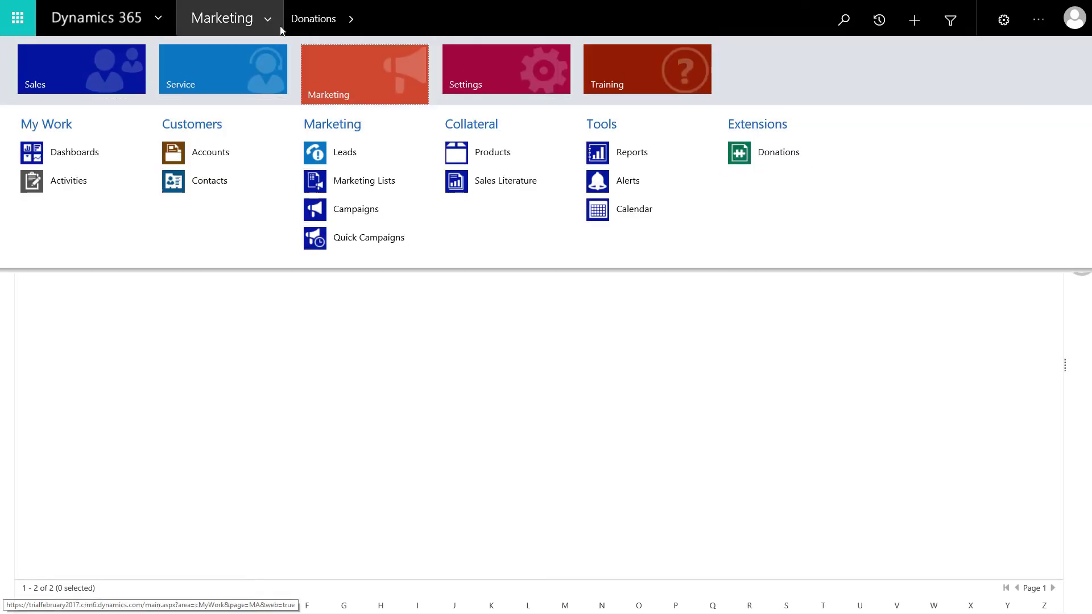
pyautogui.click(481, 69)
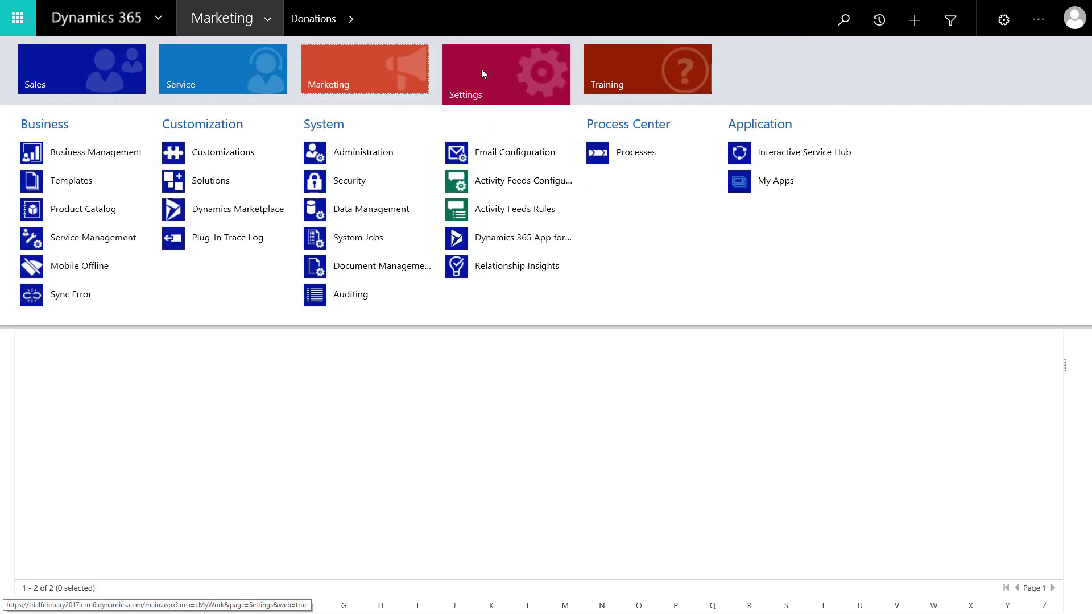
pyautogui.click(90, 181)
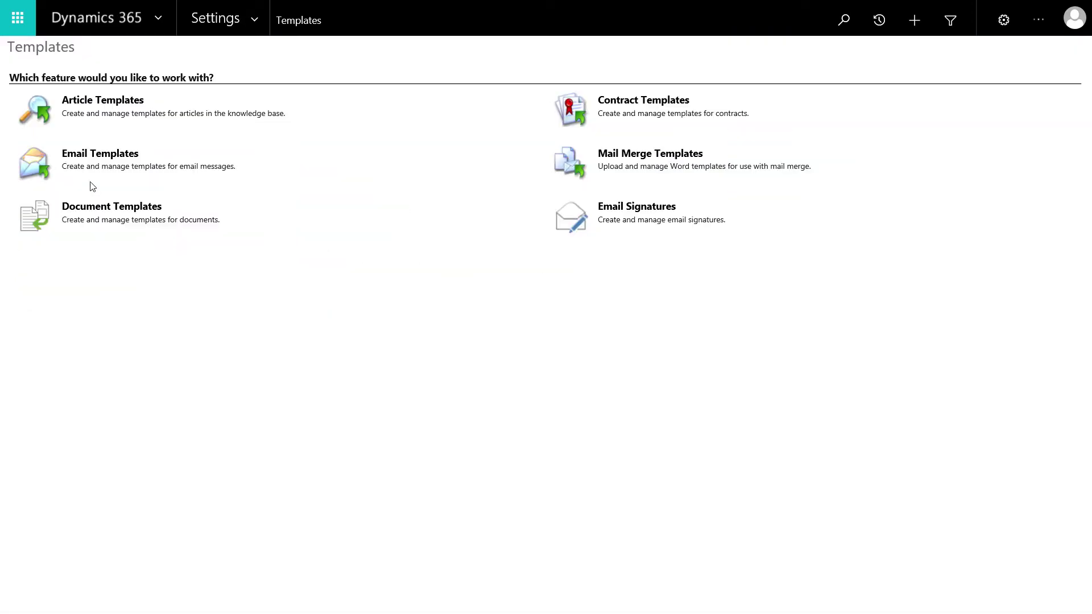
pyautogui.click(98, 214)
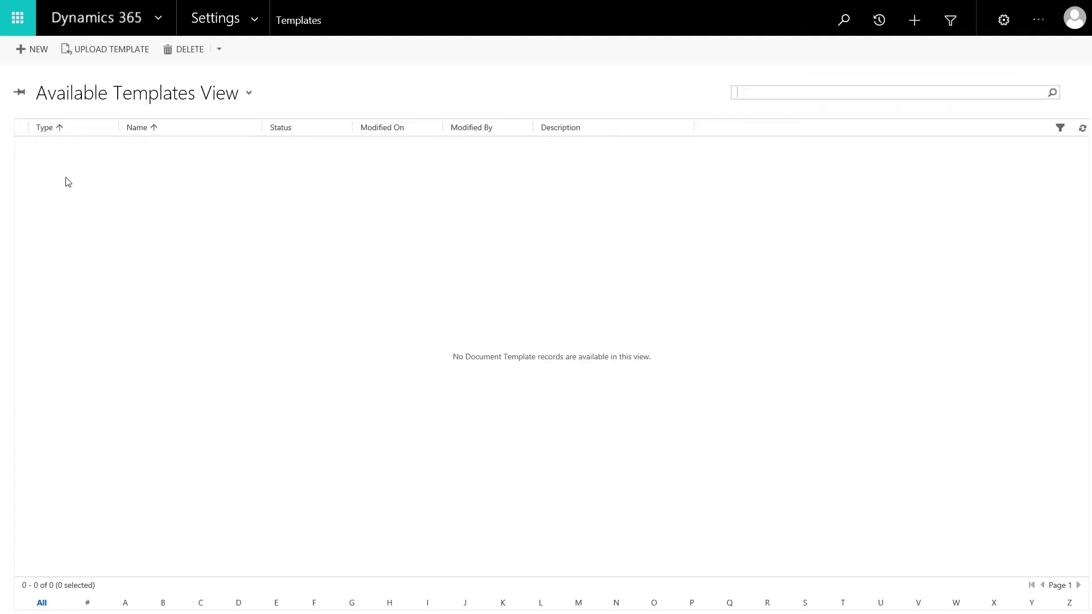
# Step: Start a new Word template based on the Donation entity and proceed to its relationship selection
pyautogui.click(32, 51)
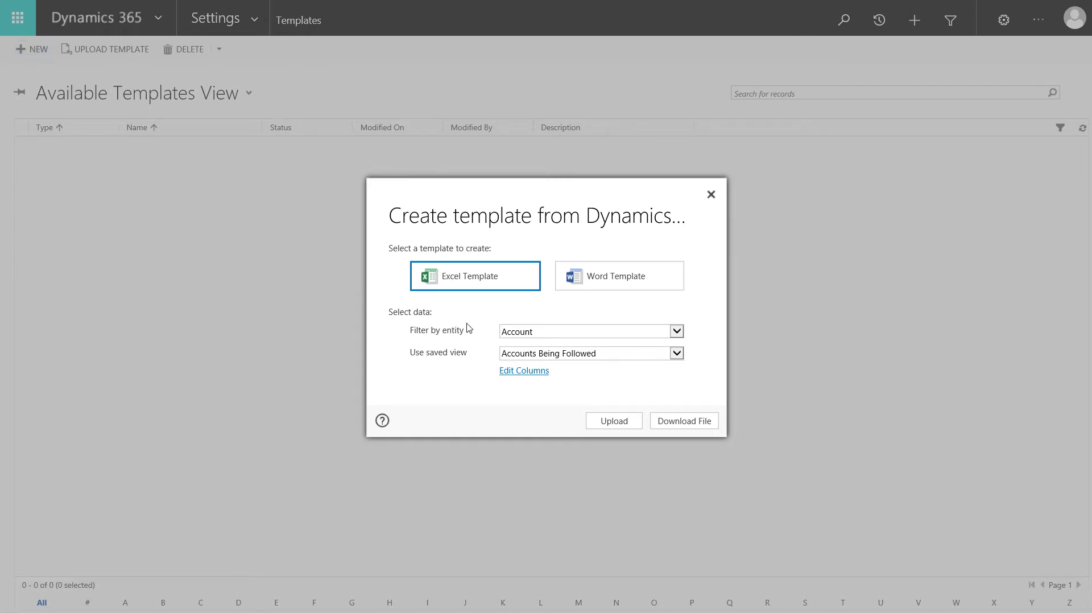
pyautogui.click(604, 284)
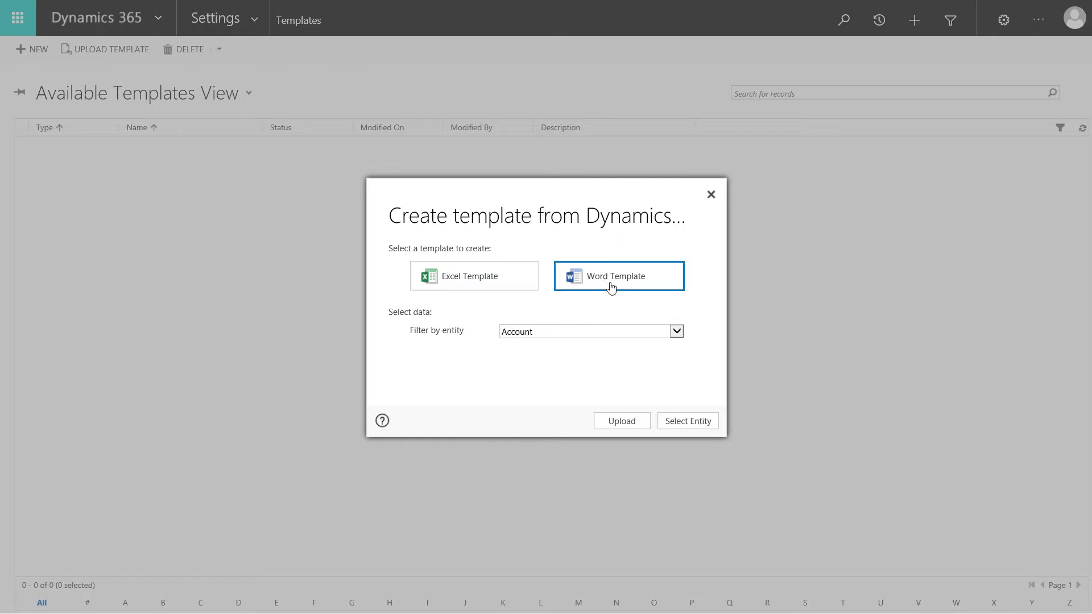
pyautogui.click(676, 332)
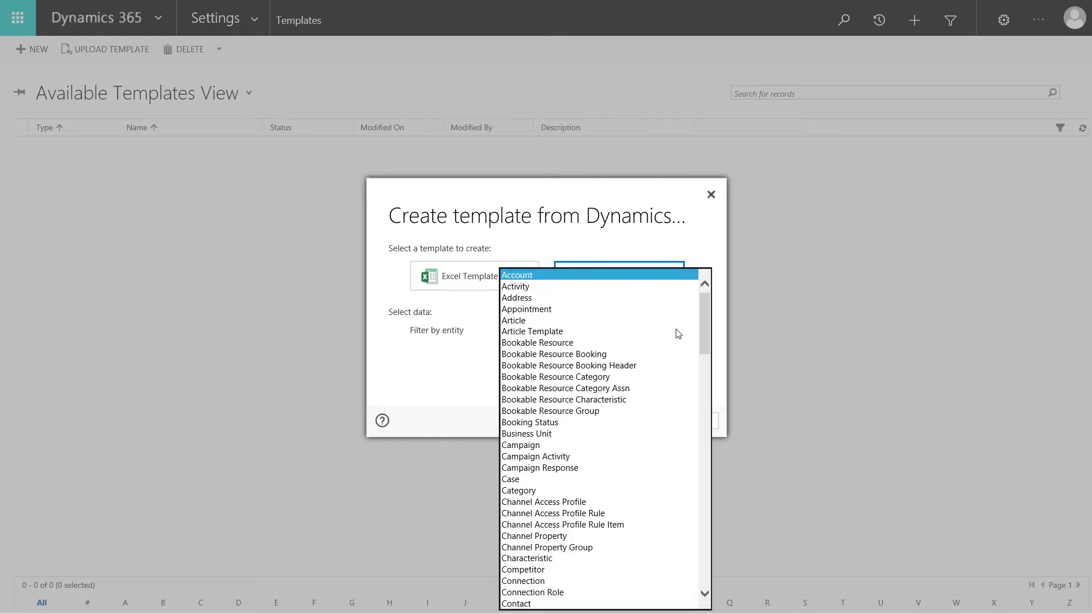
pyautogui.scroll(-10, 643, 370)
pyautogui.click(641, 377)
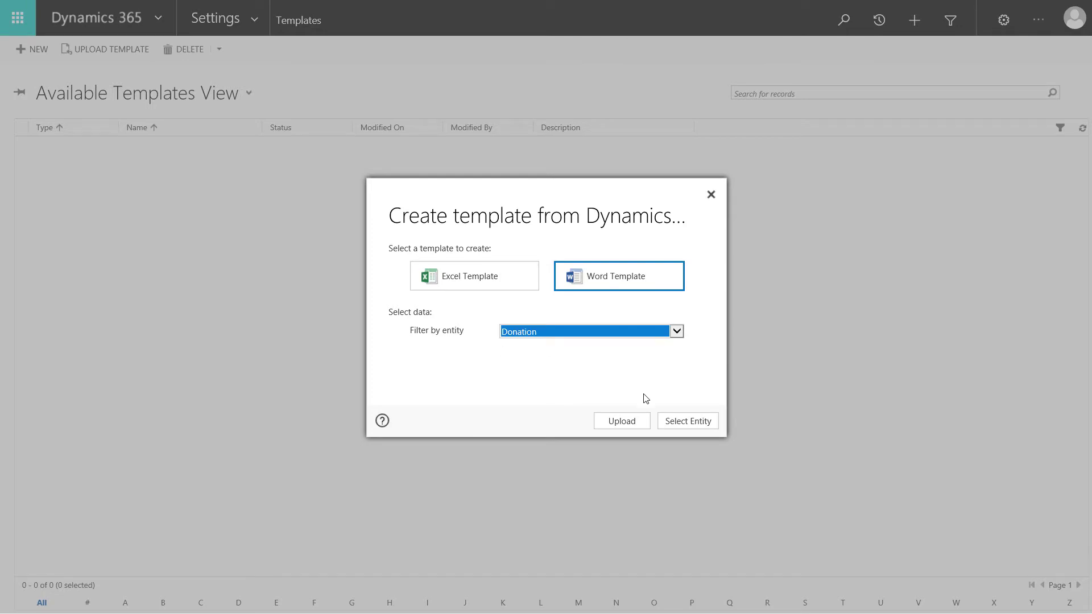
pyautogui.click(680, 422)
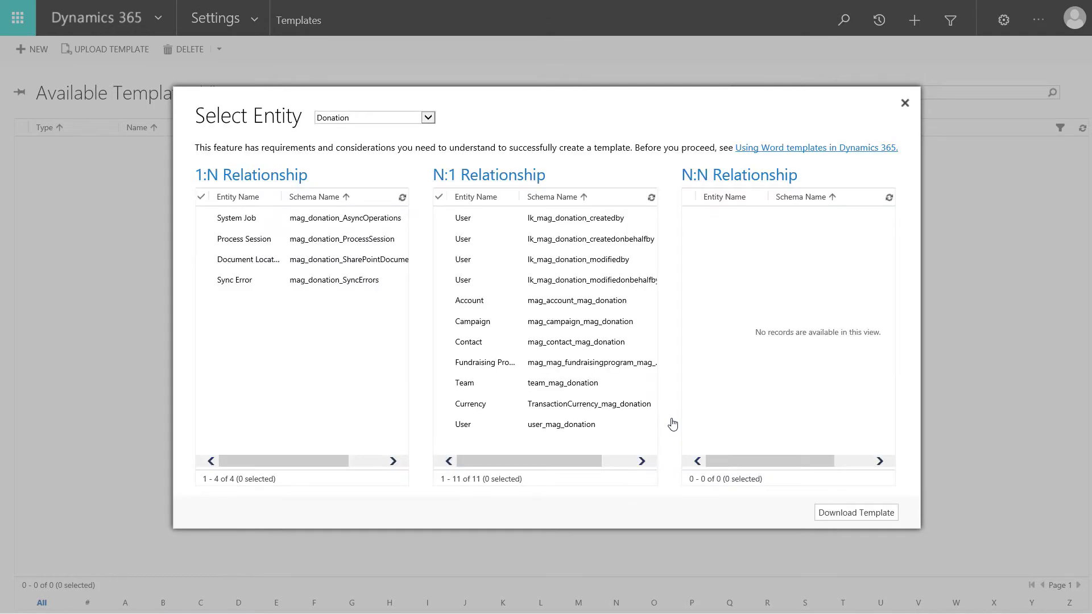
# Step: Include the N:1 relationships for Account, Campaign, Contact, Fundraising Program and the user_mag_donation User in the template
pyautogui.click(442, 301)
pyautogui.click(444, 321)
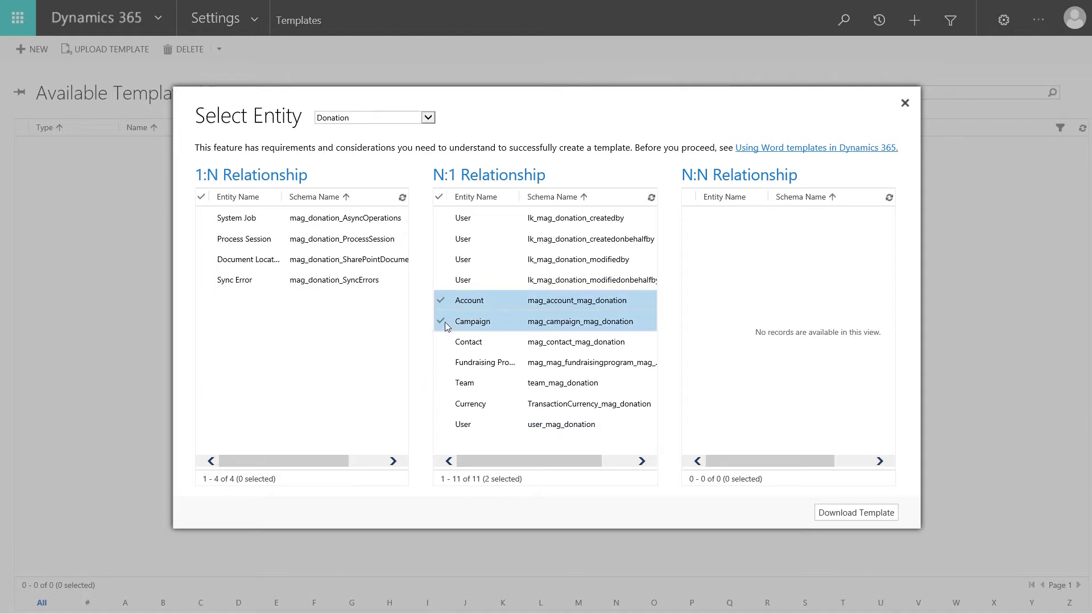
pyautogui.click(442, 342)
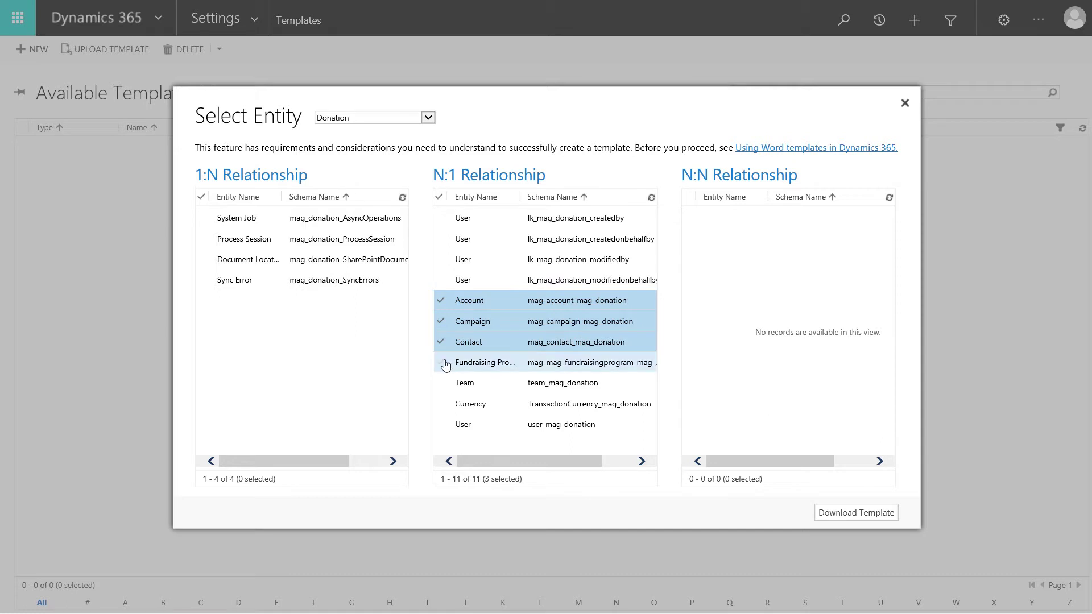
pyautogui.click(445, 364)
pyautogui.click(443, 426)
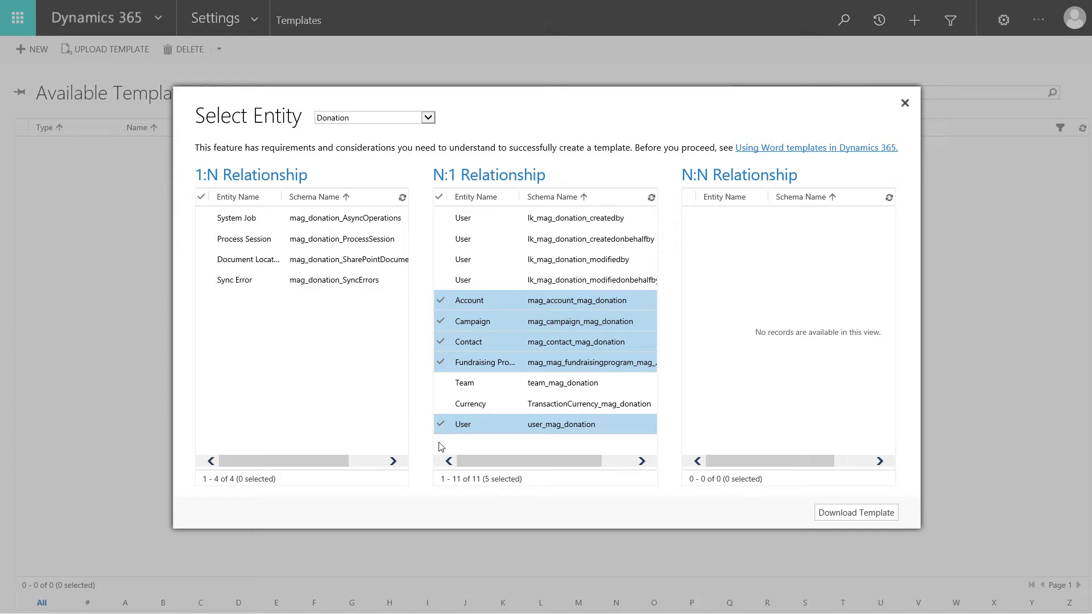
# Step: Download the Donation template, open it in Word and enable editing
pyautogui.click(857, 514)
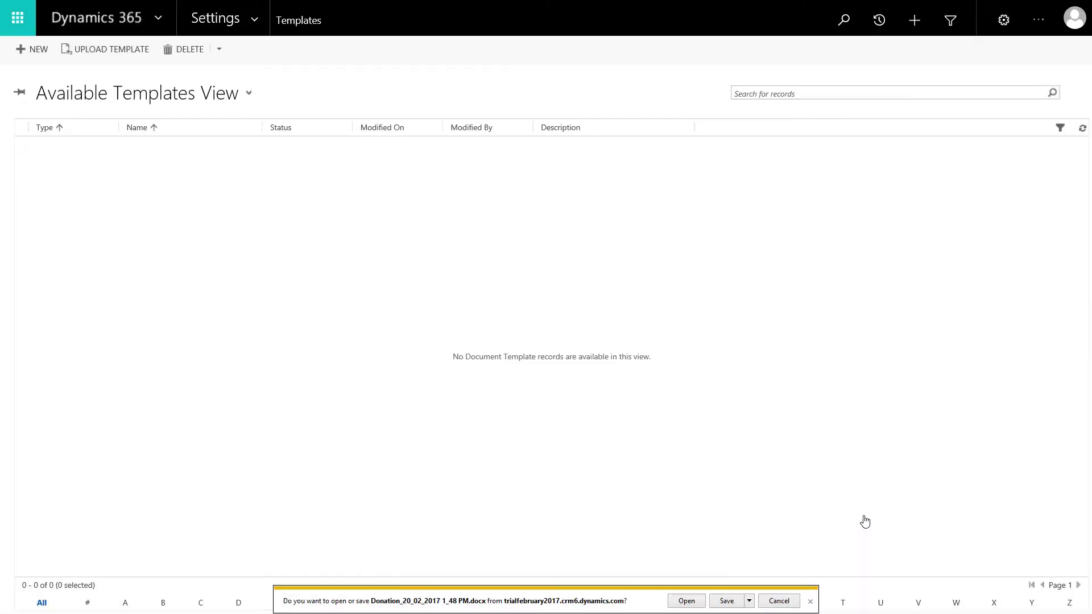
pyautogui.click(680, 604)
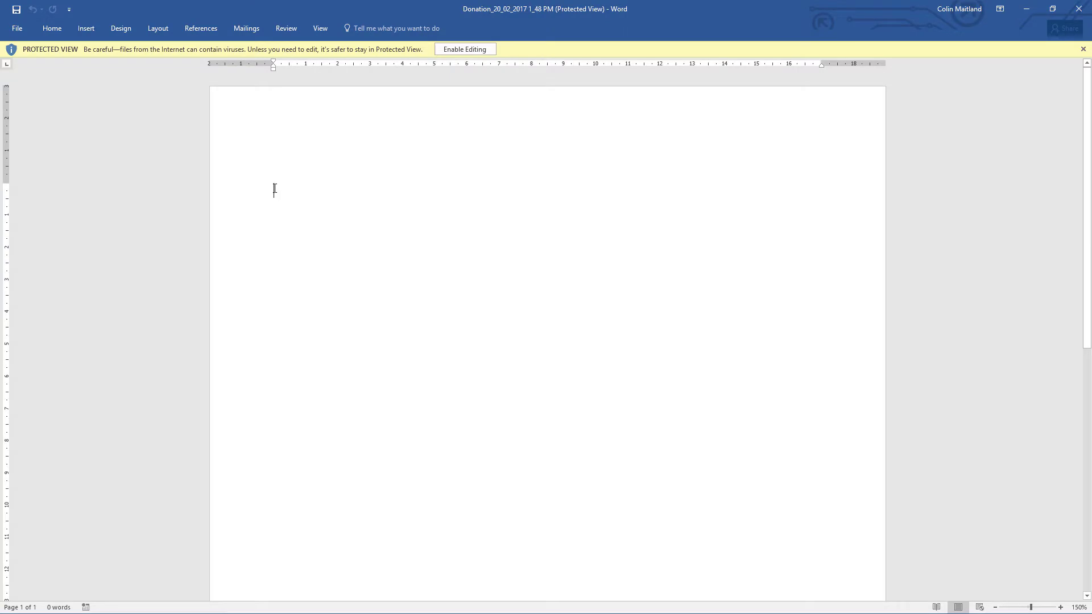
pyautogui.click(469, 51)
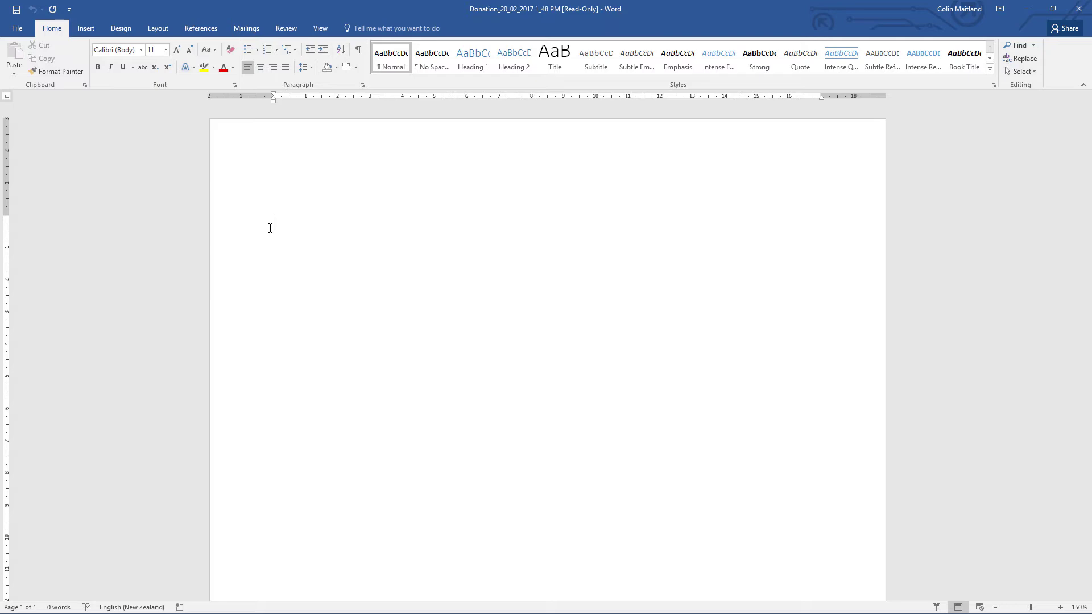
# Step: Turn off AutoCorrect's capitalization of the first letter of sentences and of table cells in Word's proofing options
pyautogui.click(18, 28)
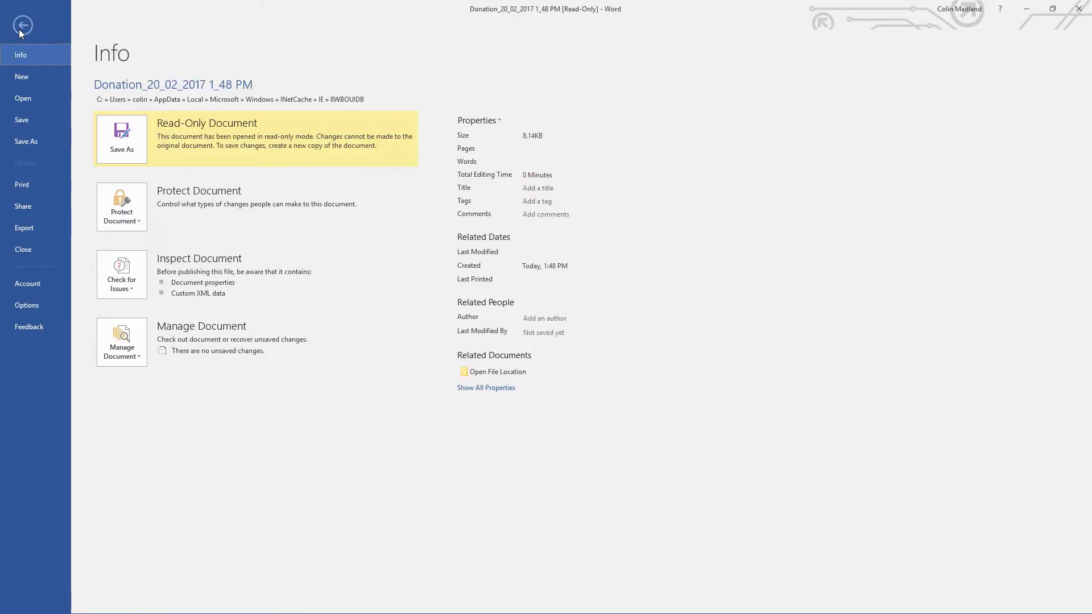
pyautogui.click(15, 307)
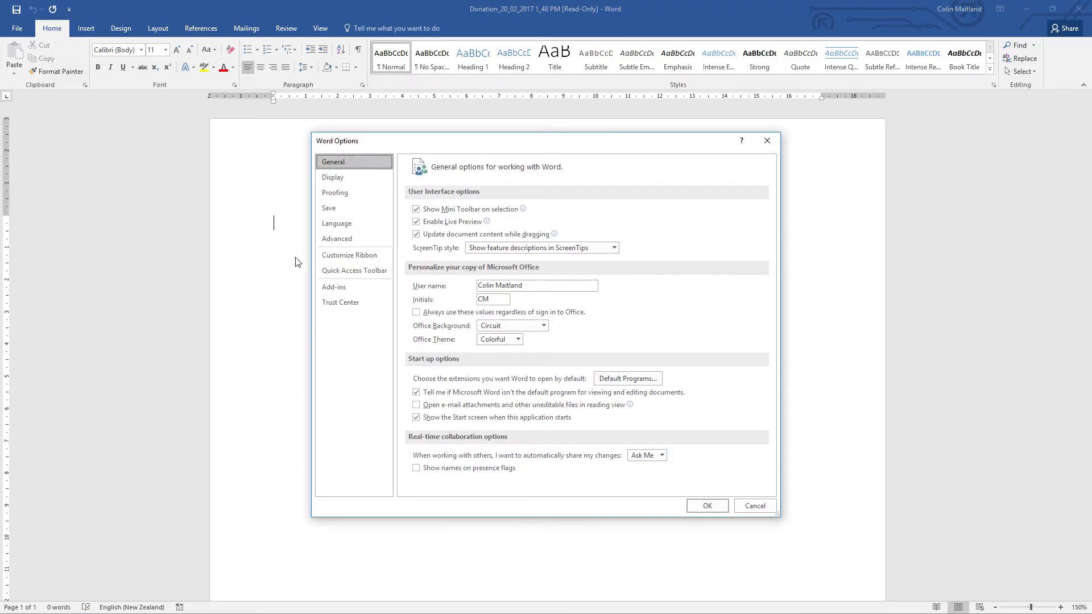
pyautogui.click(347, 191)
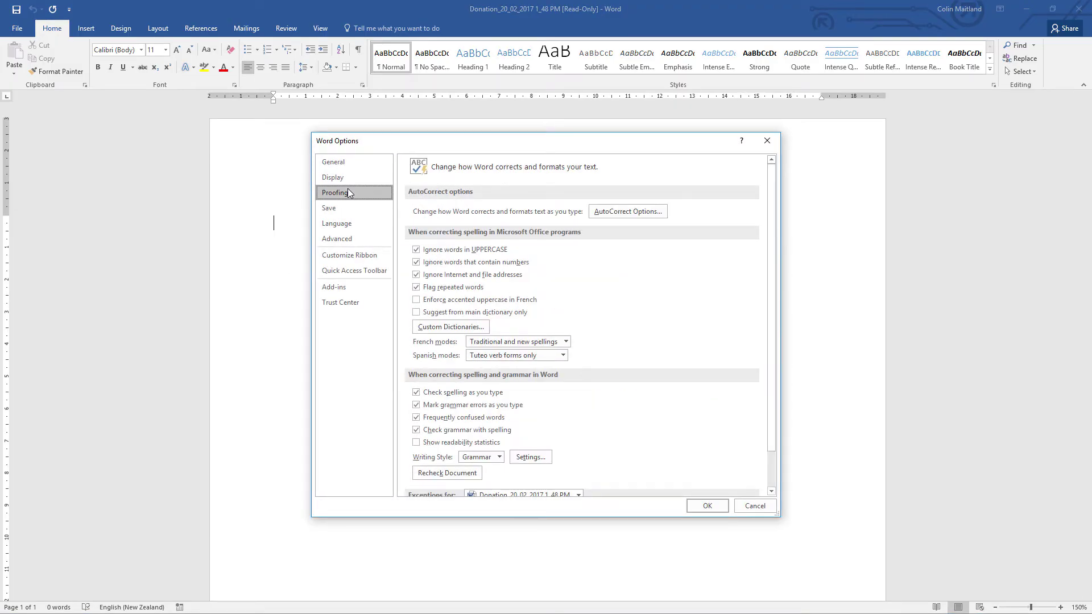
pyautogui.click(610, 212)
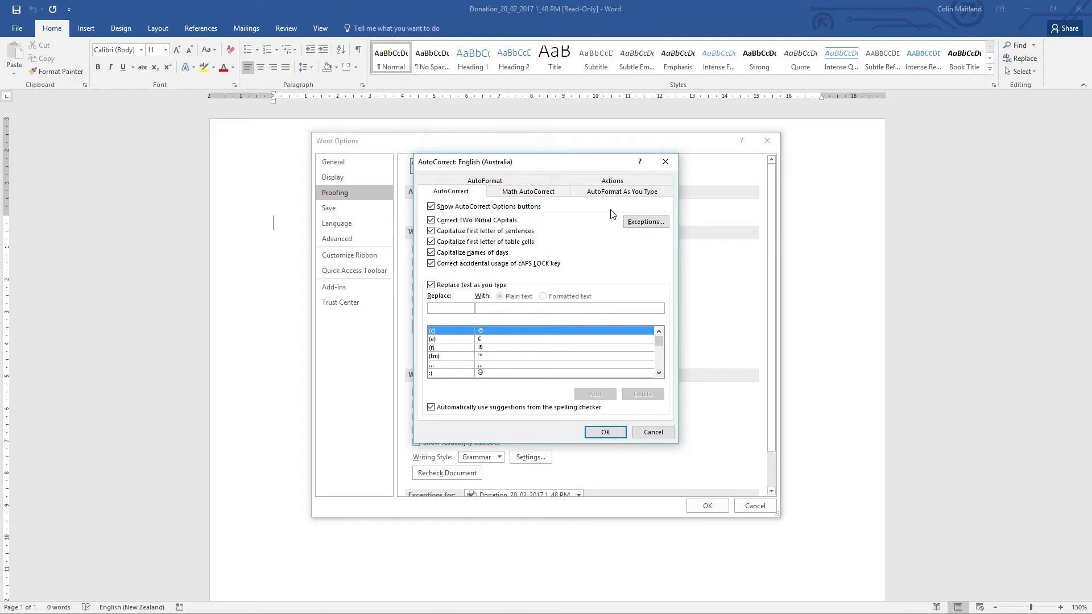
pyautogui.click(533, 237)
pyautogui.click(533, 245)
pyautogui.click(605, 432)
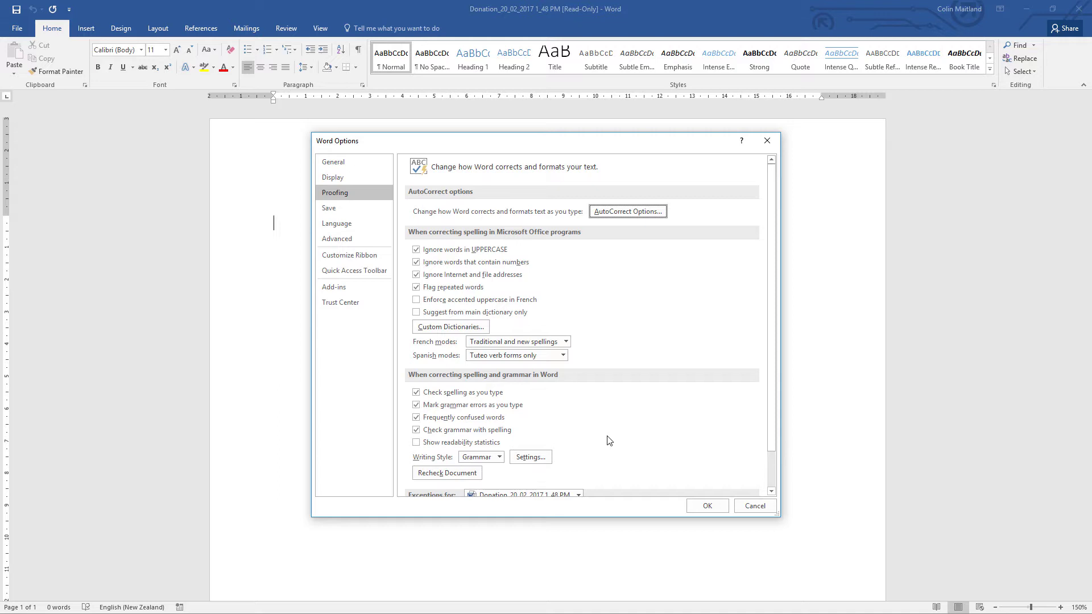
# Step: Enable the Developer tab in the ribbon customization options and apply the Word options
pyautogui.click(359, 261)
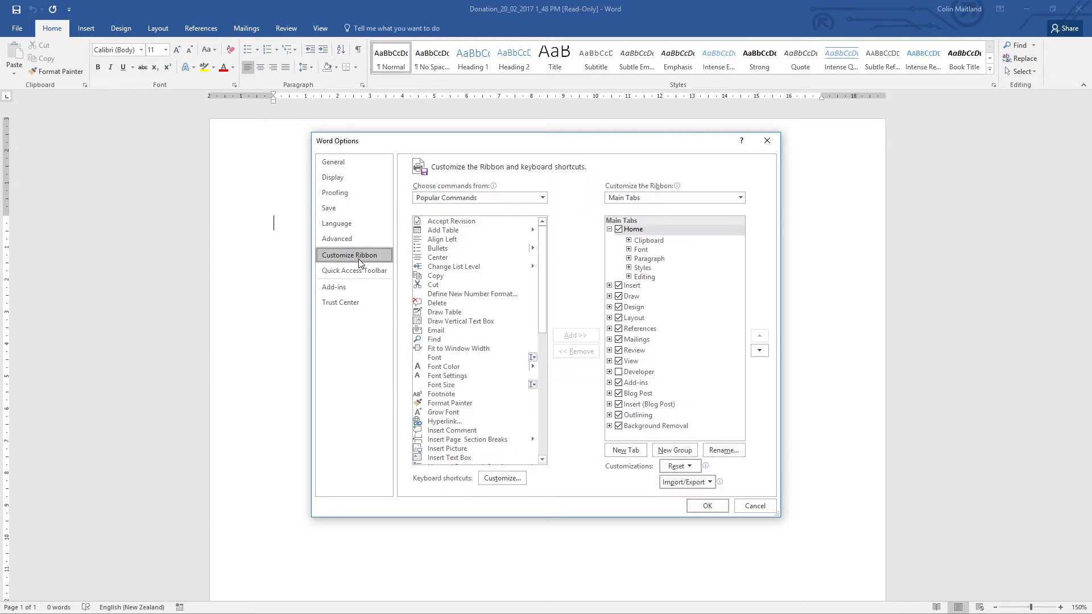
pyautogui.click(618, 373)
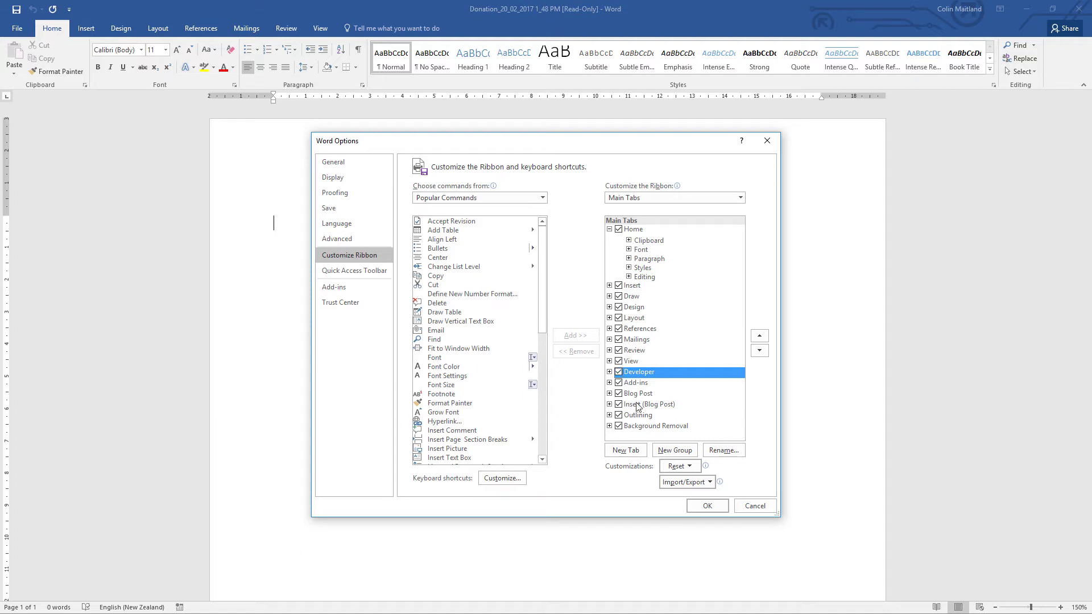
pyautogui.click(705, 506)
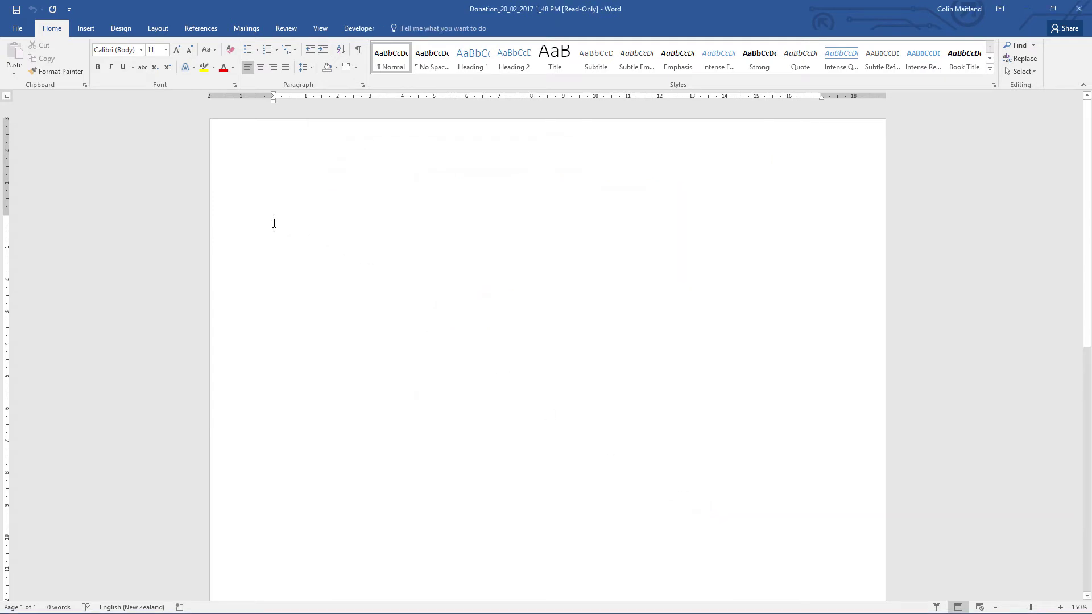
# Step: Show XML Mapping with the custom XML part urn:microsoft-crm/document-template/mag_donation/10005/ and expand mag_donation to review its fields and related entities
pyautogui.click(365, 33)
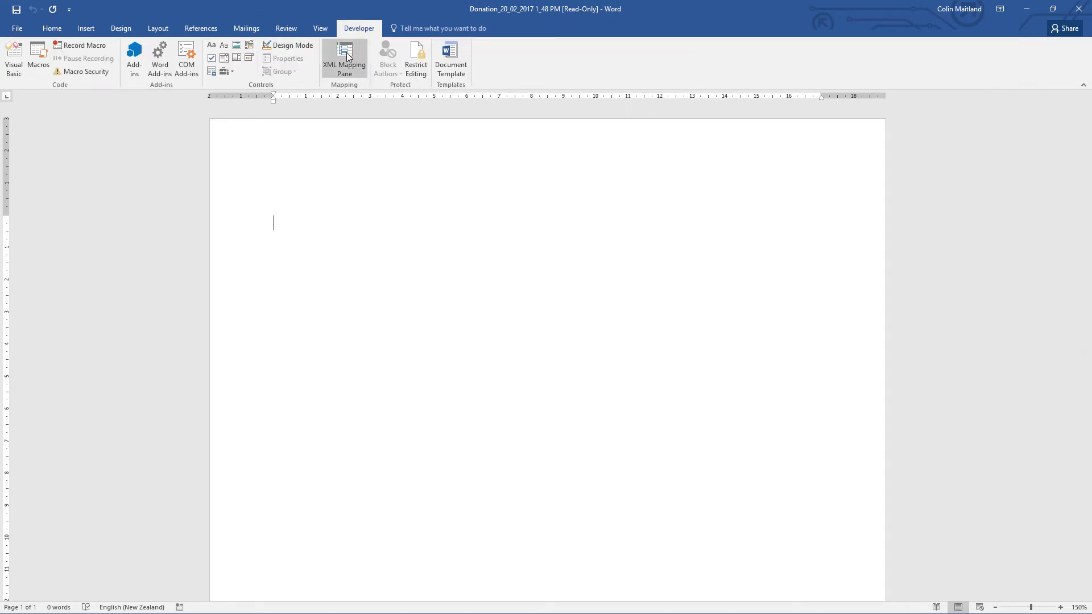
pyautogui.click(348, 55)
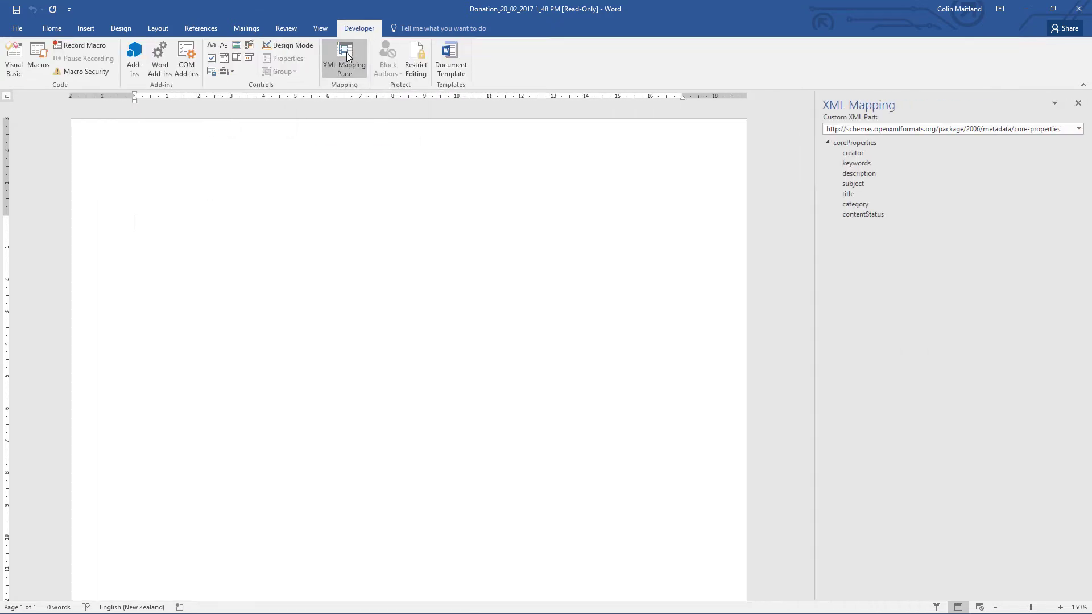
pyautogui.click(1079, 130)
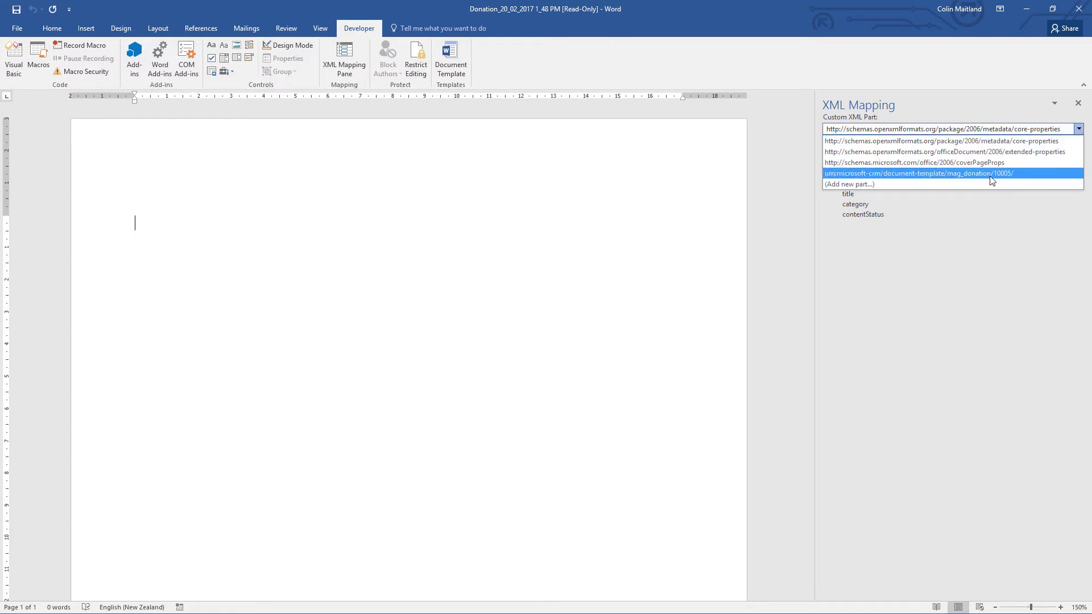
pyautogui.click(1015, 174)
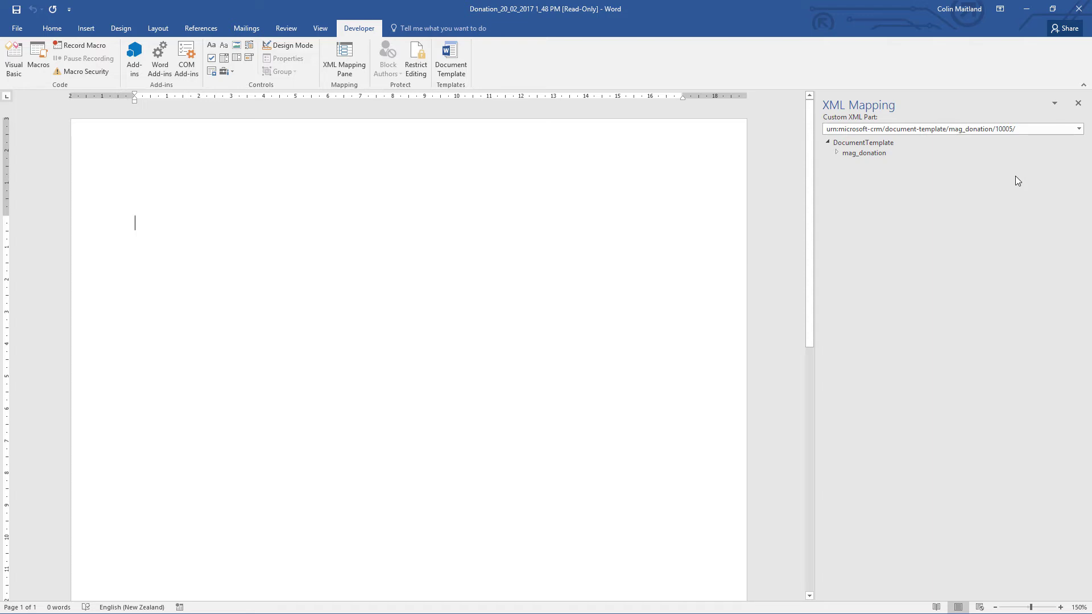
pyautogui.click(837, 152)
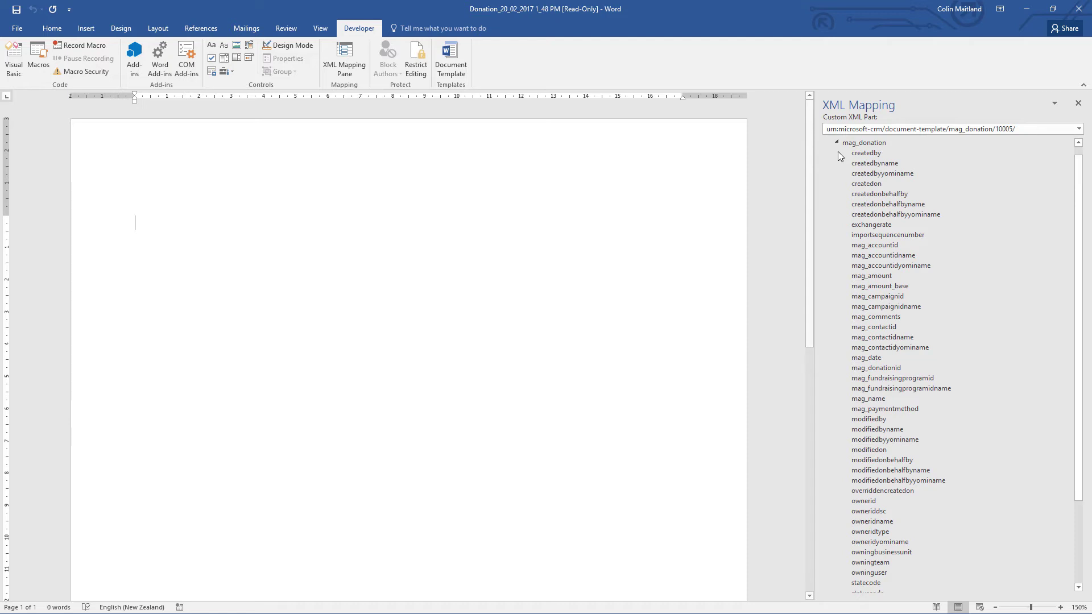
pyautogui.moveTo(1079, 164); pyautogui.dragTo(1061, 367)
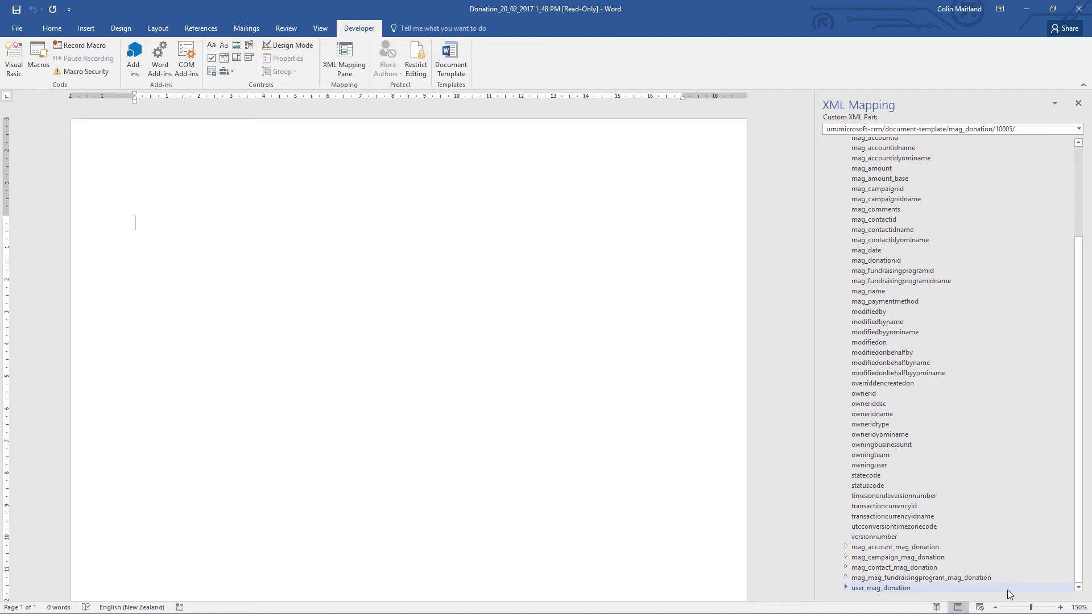
pyautogui.moveTo(1079, 580); pyautogui.dragTo(1079, 489)
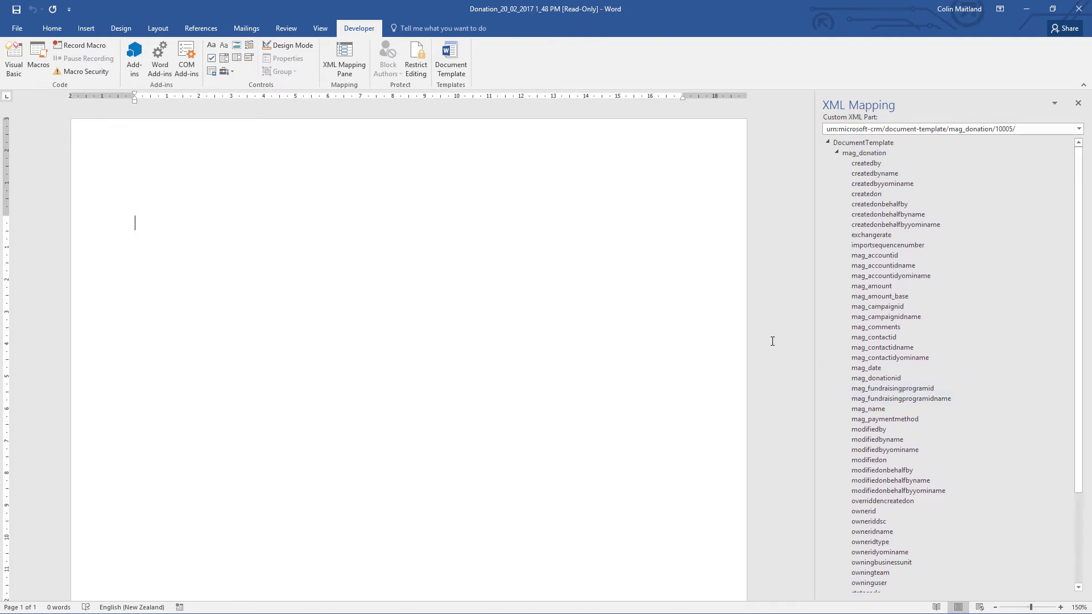
# Step: Turn on Design Mode and insert an automatically updating date at the document's start in the "Monday, 20 February 2017" format
pyautogui.click(267, 44)
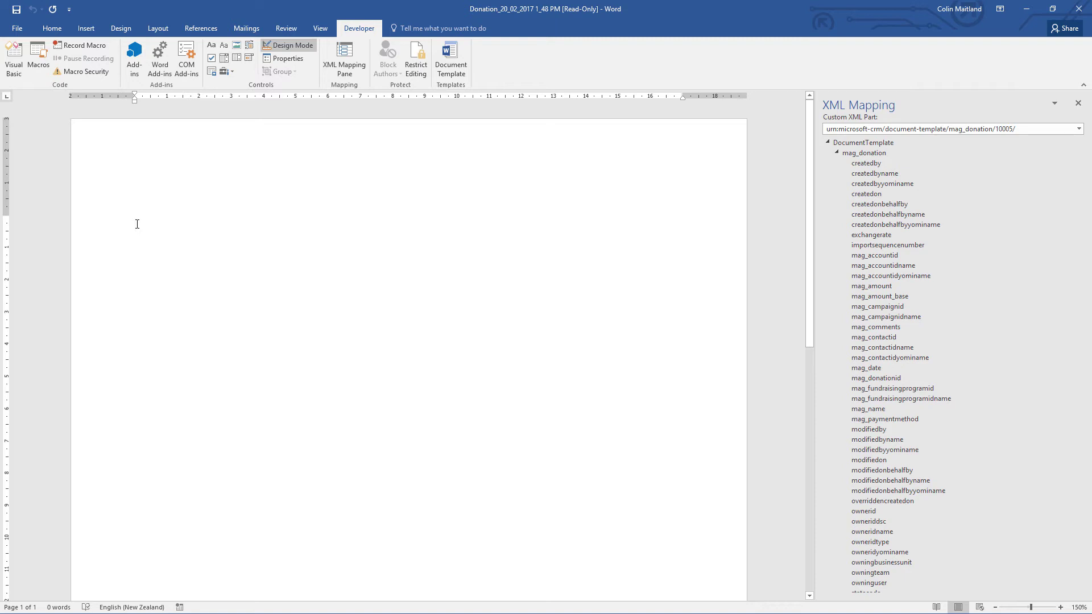
pyautogui.click(86, 28)
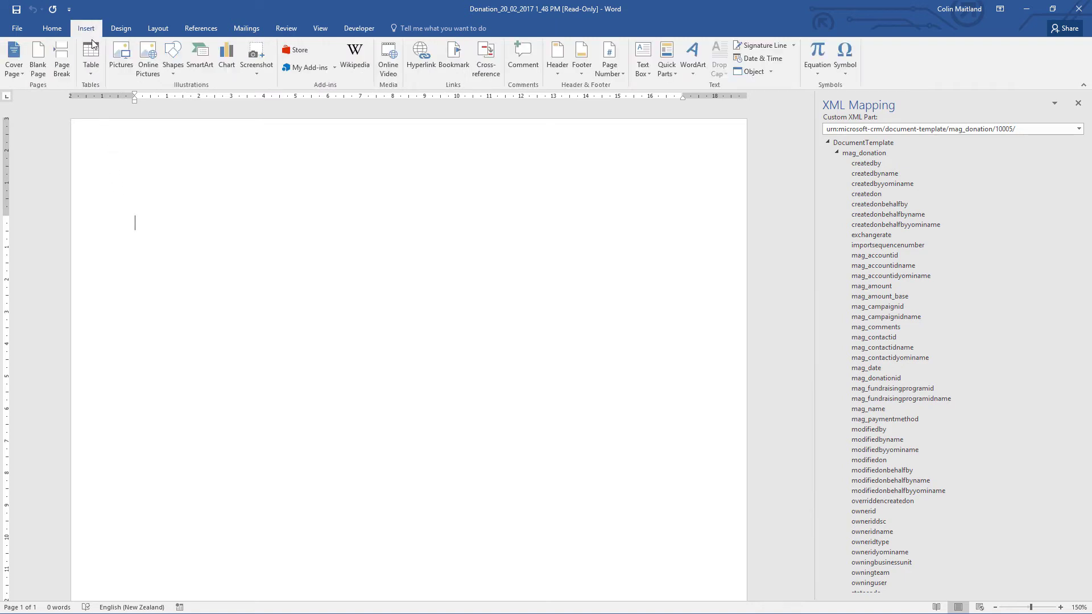
pyautogui.click(773, 62)
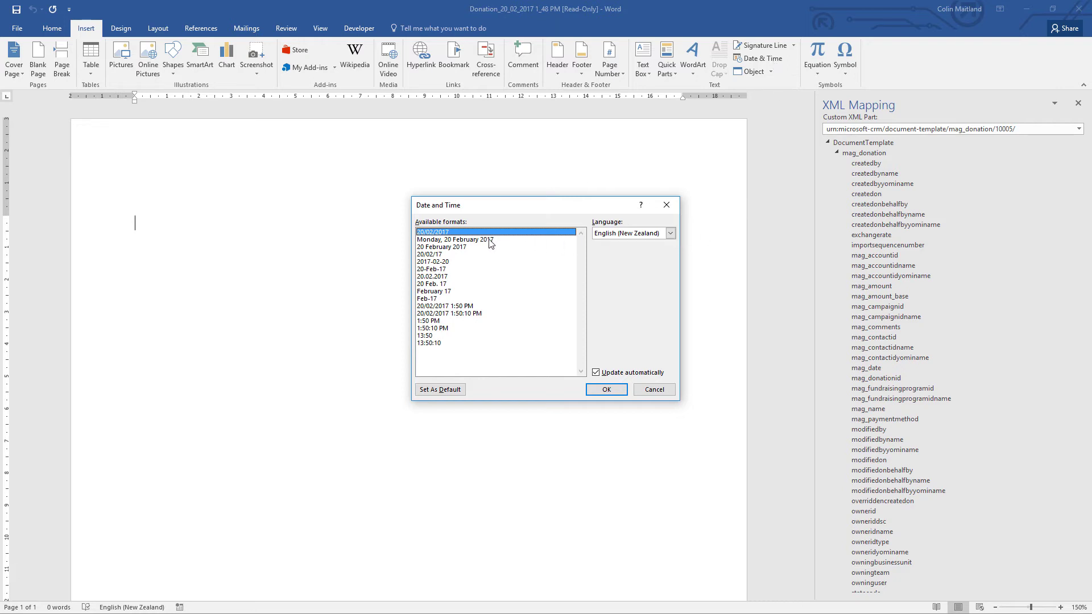
pyautogui.click(470, 240)
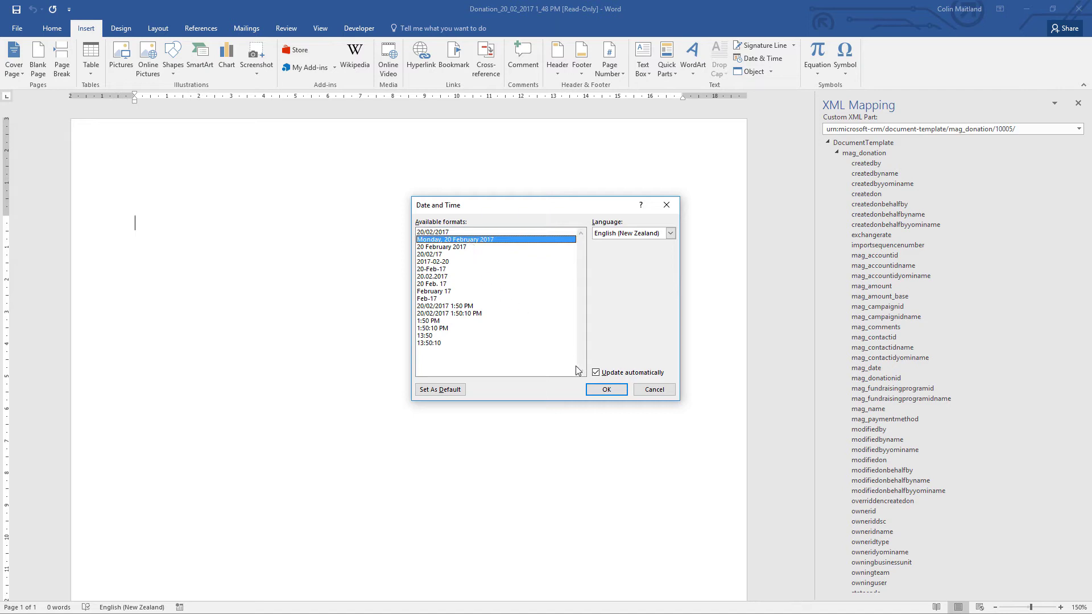
pyautogui.click(602, 389)
# Step: Insert the address1_composite field from mag_account_mag_donation as a plain text content control on the line below the name control
pyautogui.scroll(7, 936, 299)
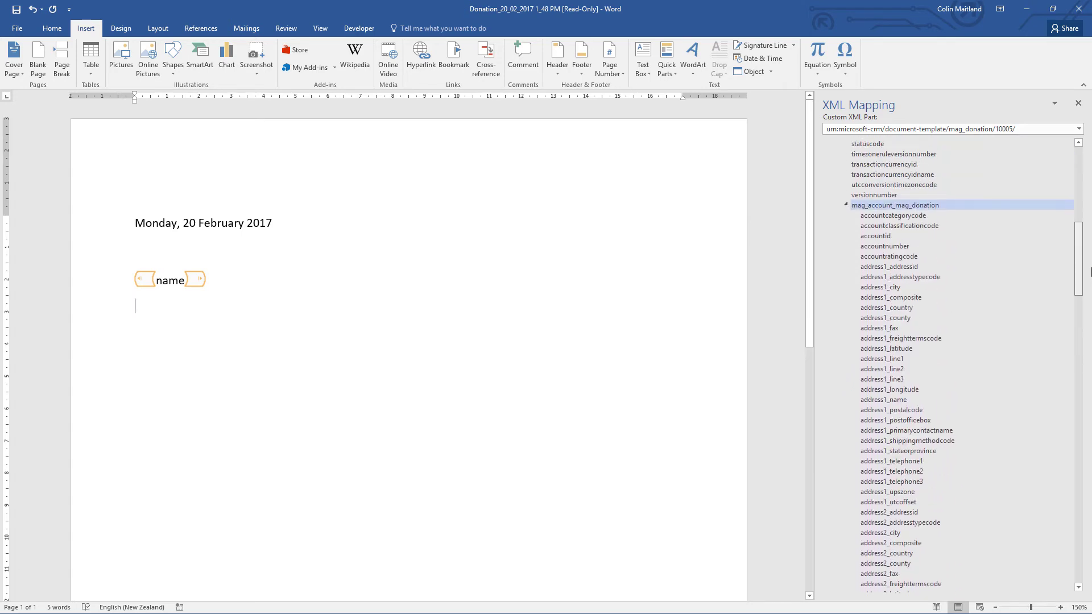
pyautogui.rightClick(924, 300)
pyautogui.moveTo(935, 307)
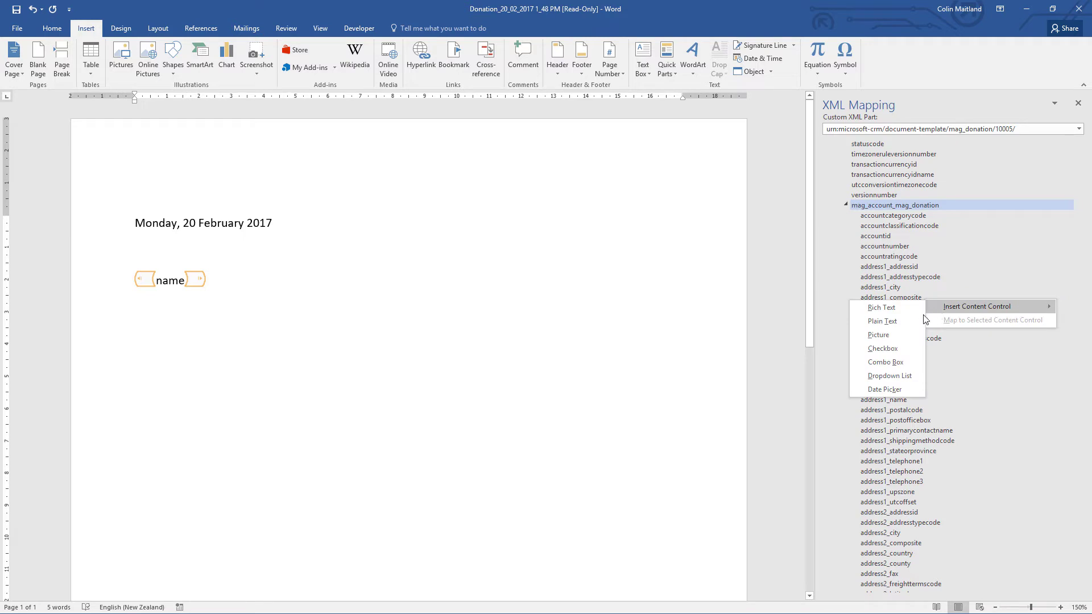
pyautogui.click(913, 321)
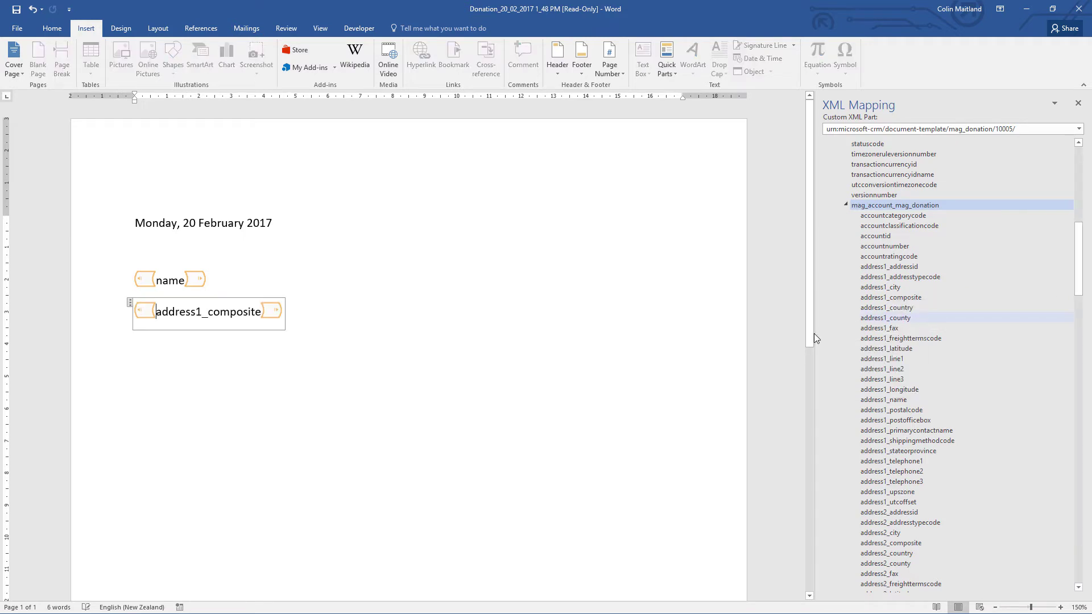
pyautogui.click(317, 311)
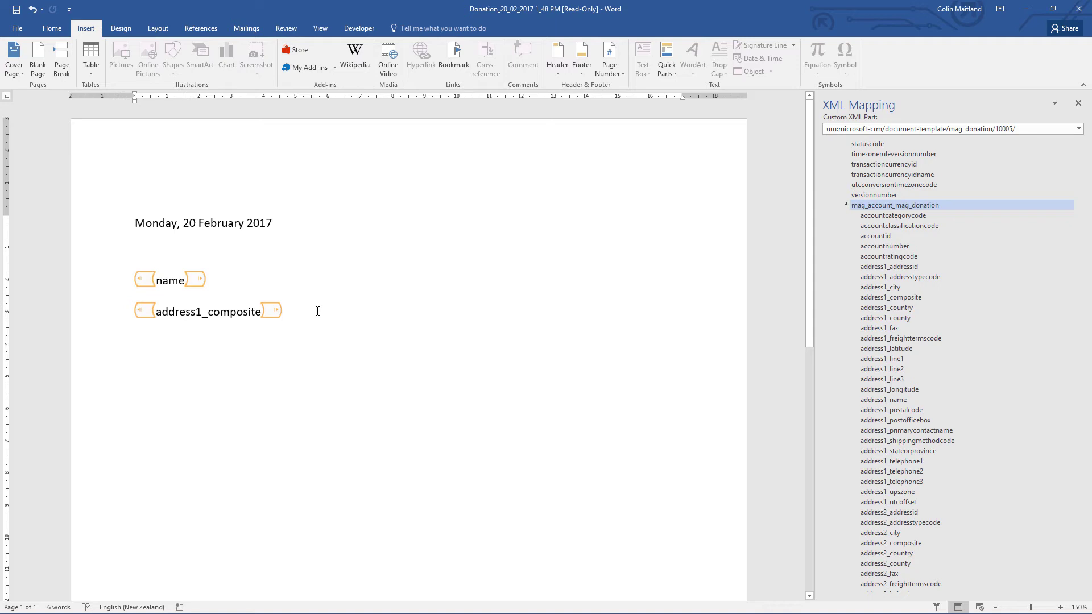
# Step: Insert a content control for the firstname field from mag_contact_mag_donation directly after the account name control
pyautogui.click(230, 276)
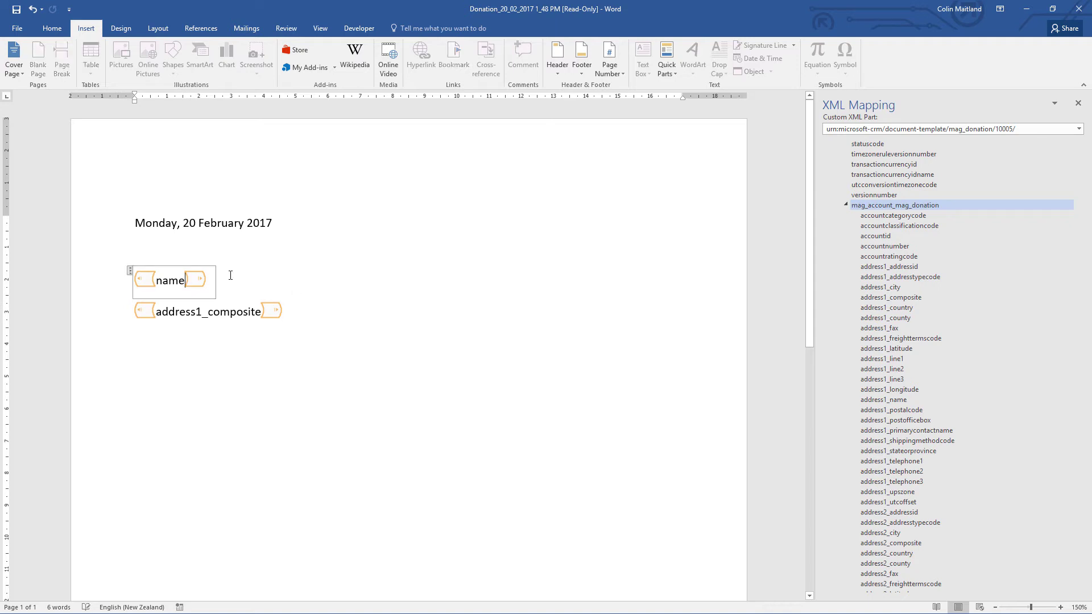
pyautogui.press('Right')
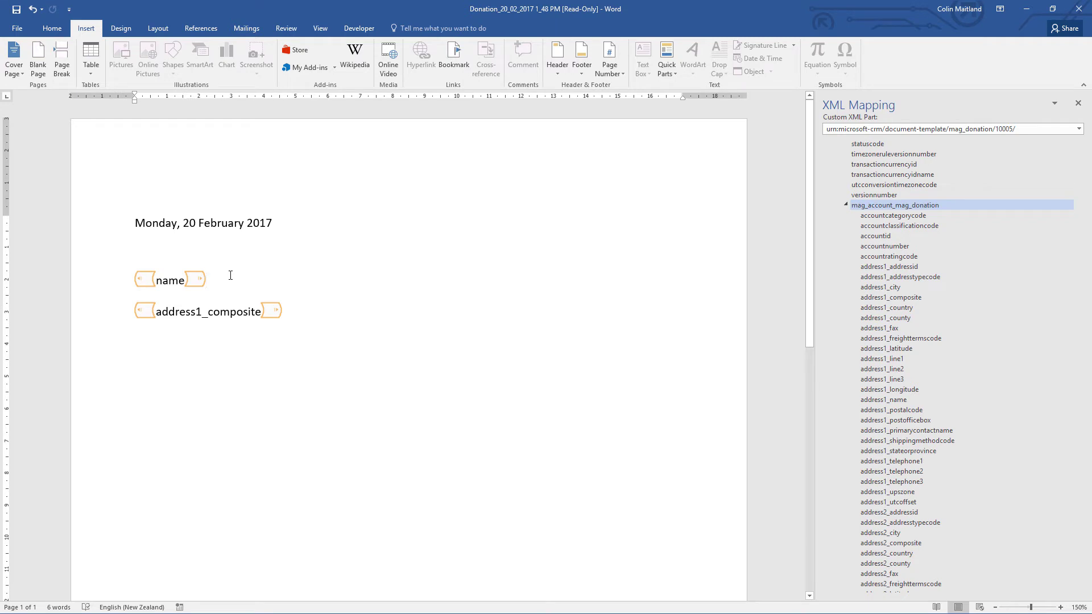
pyautogui.click(845, 205)
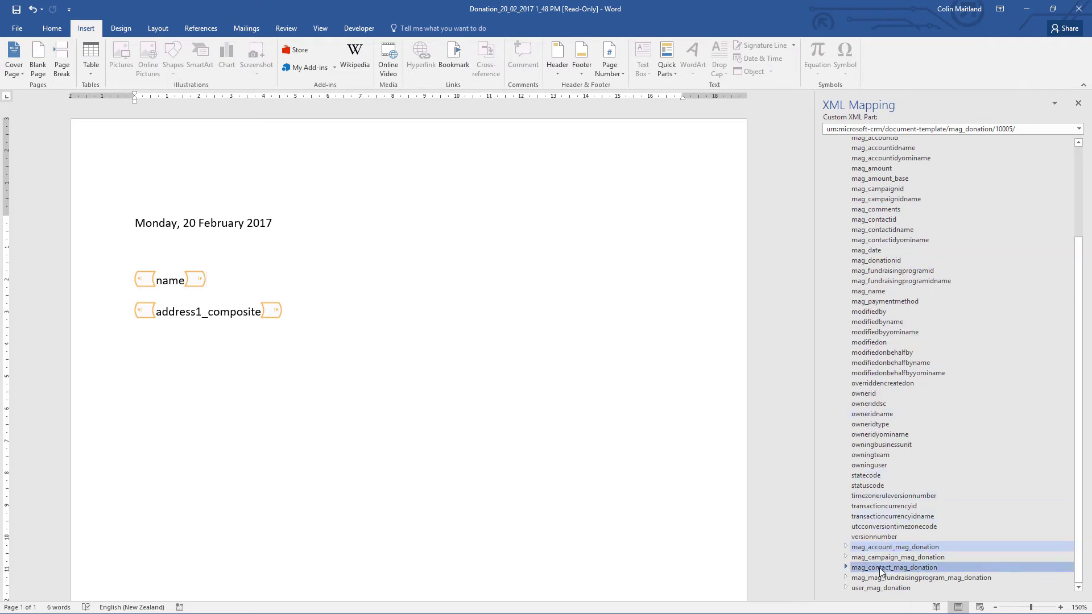
pyautogui.click(857, 568)
pyautogui.click(845, 568)
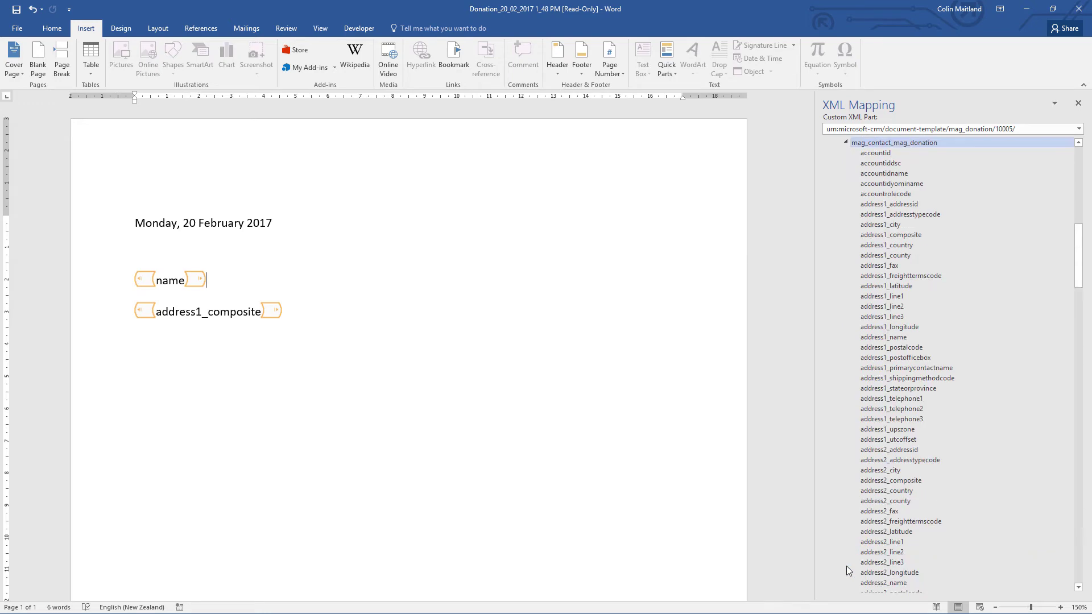
pyautogui.moveTo(1078, 240); pyautogui.dragTo(1077, 426)
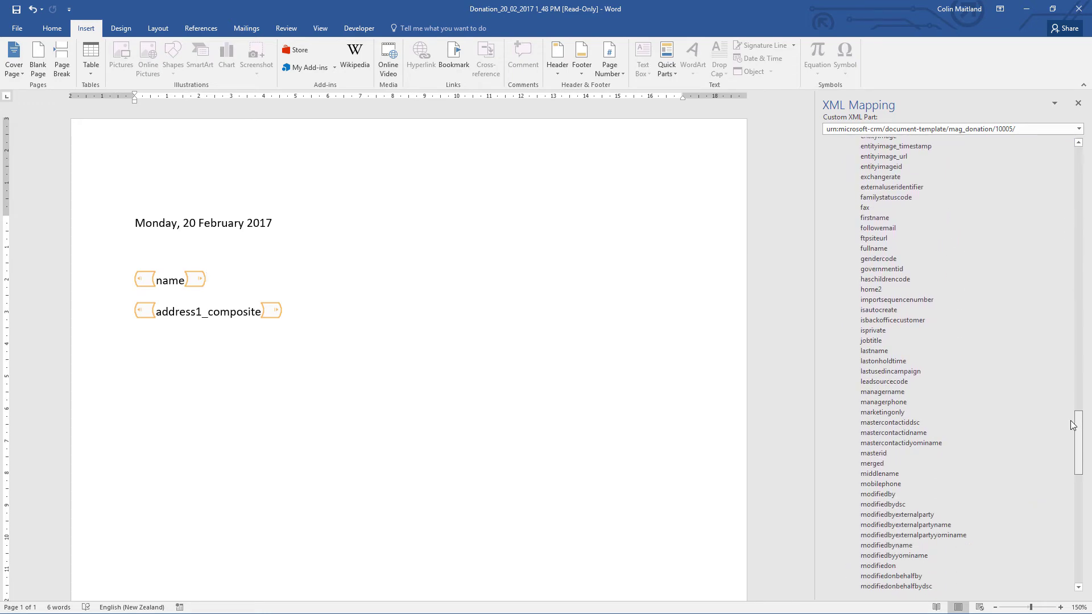
pyautogui.rightClick(894, 218)
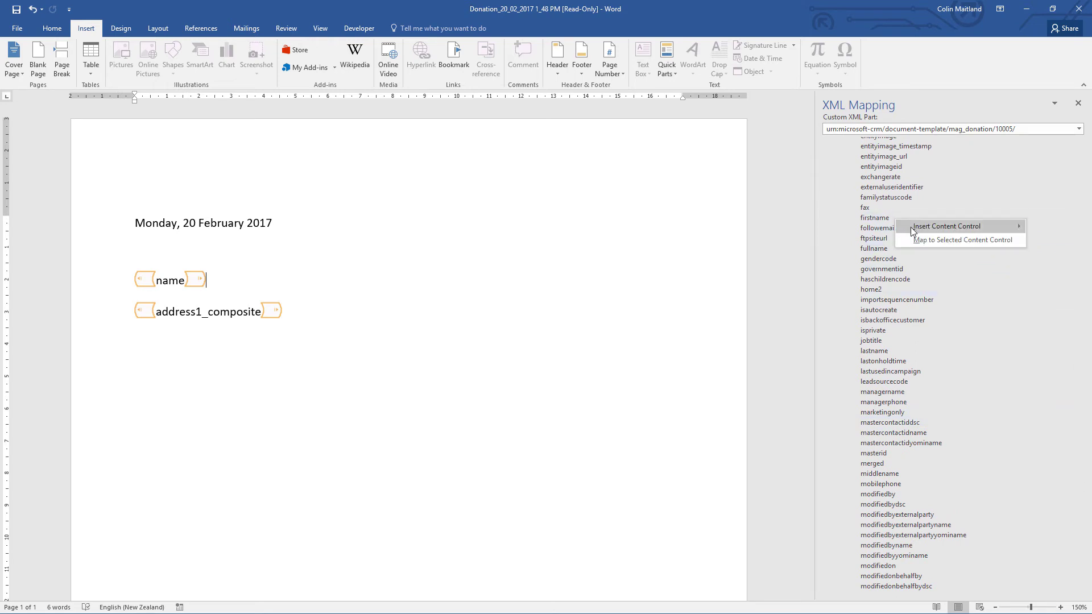